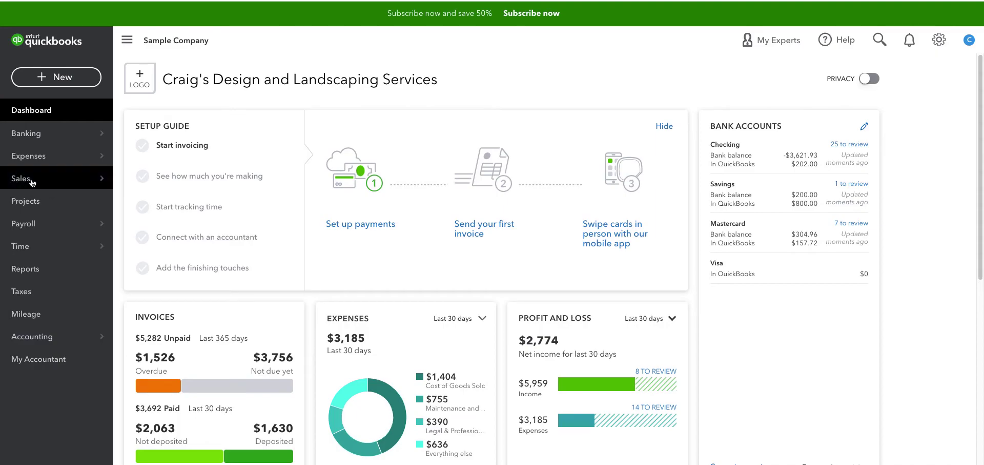
Open the consignment inventory item's details for editing from the Products and Services list
mouse_move(27, 184)
left_click(170, 277)
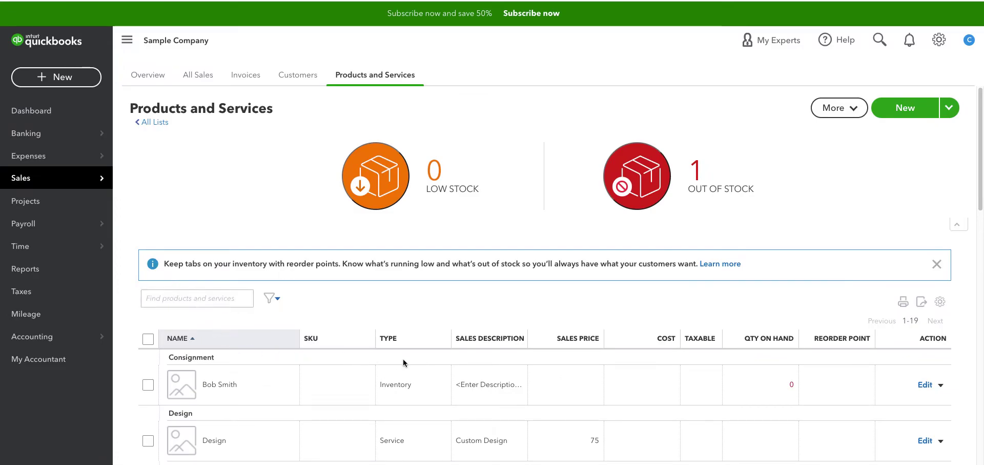
left_click(925, 385)
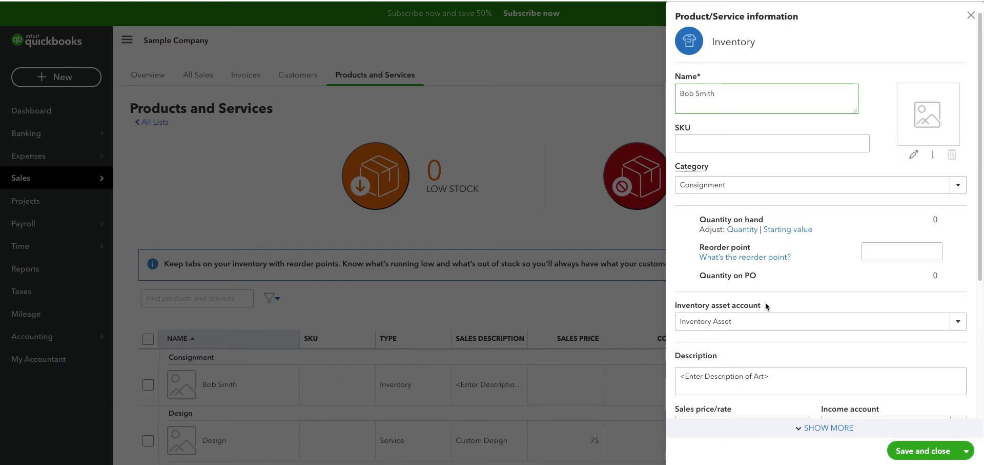
left_click(754, 322)
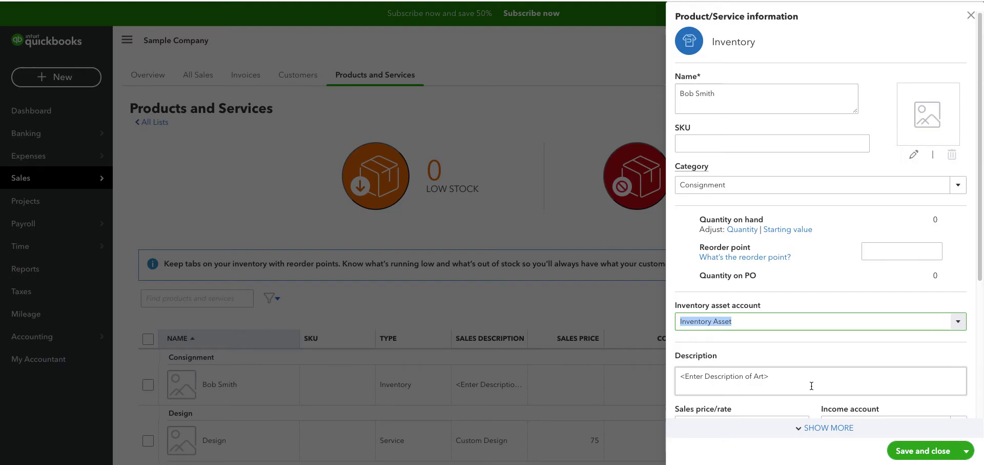
scroll(815, 385, "down", 3)
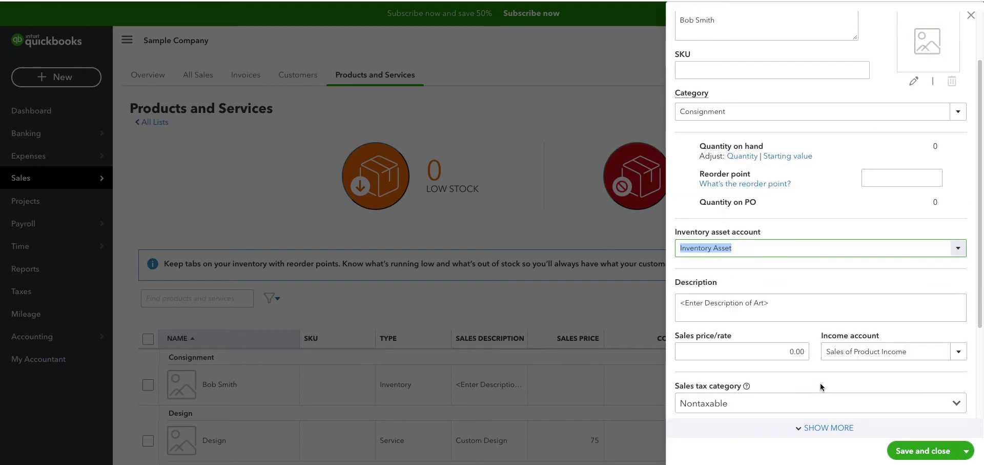
scroll(821, 383, "down", 1)
left_click(781, 281)
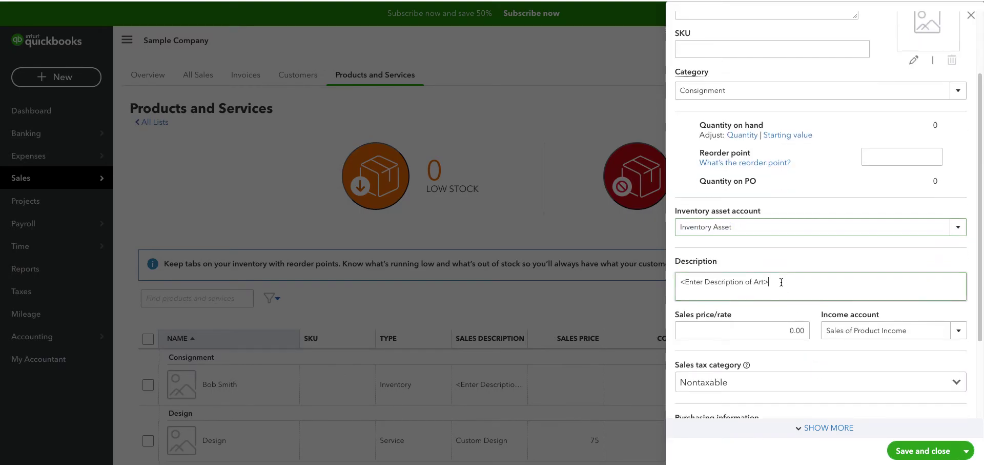
left_click(827, 290)
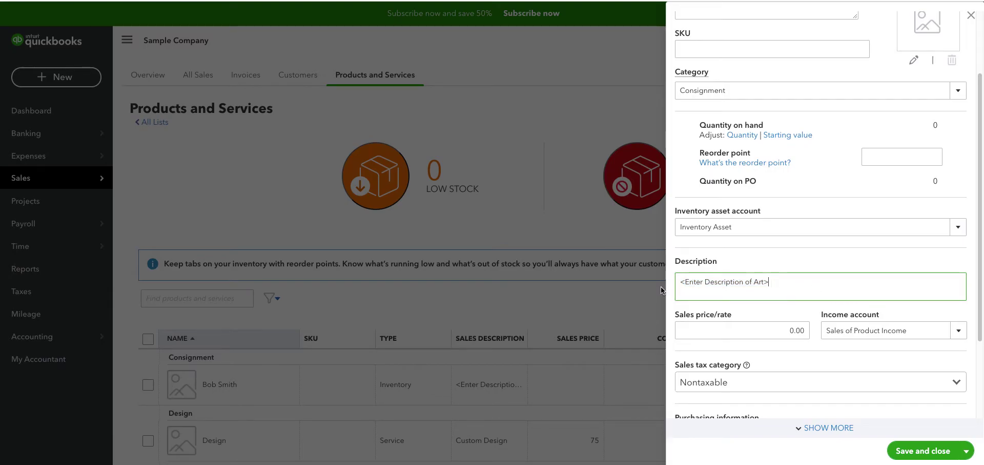
key("ctrl+a")
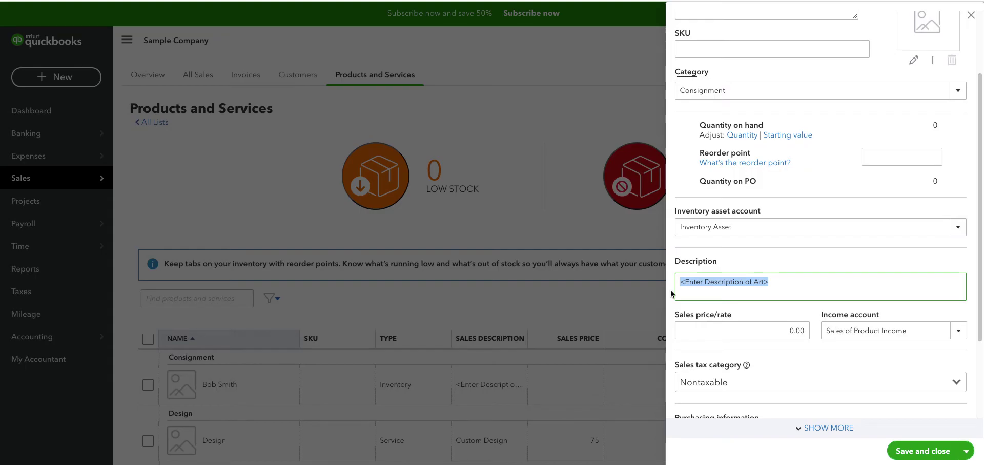
left_click(789, 284)
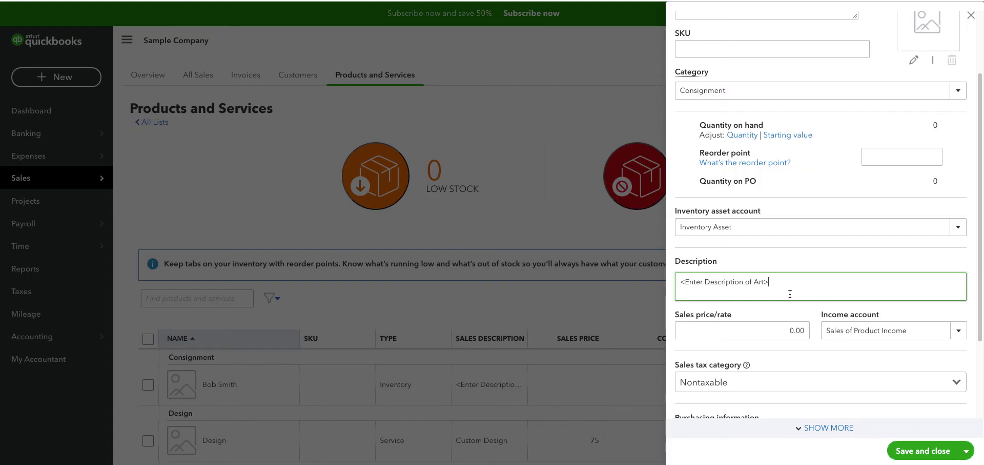
left_click(787, 331)
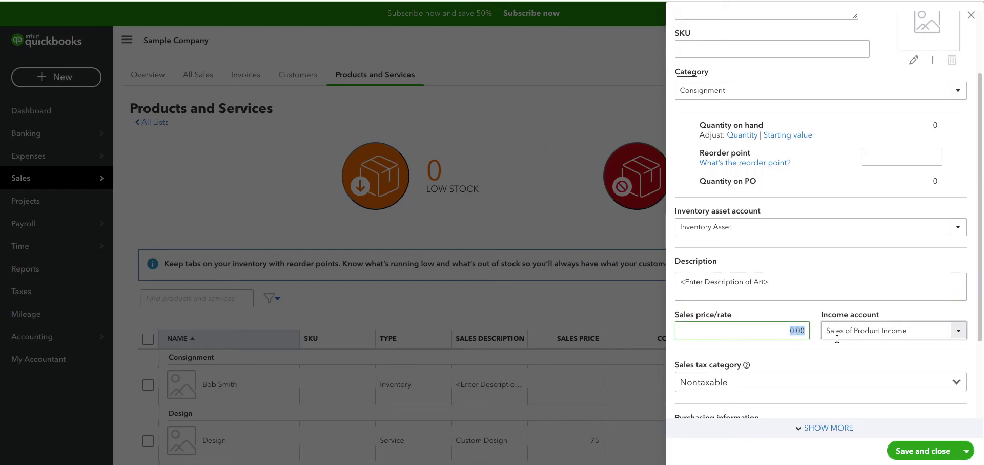
scroll(900, 331, "down", 1)
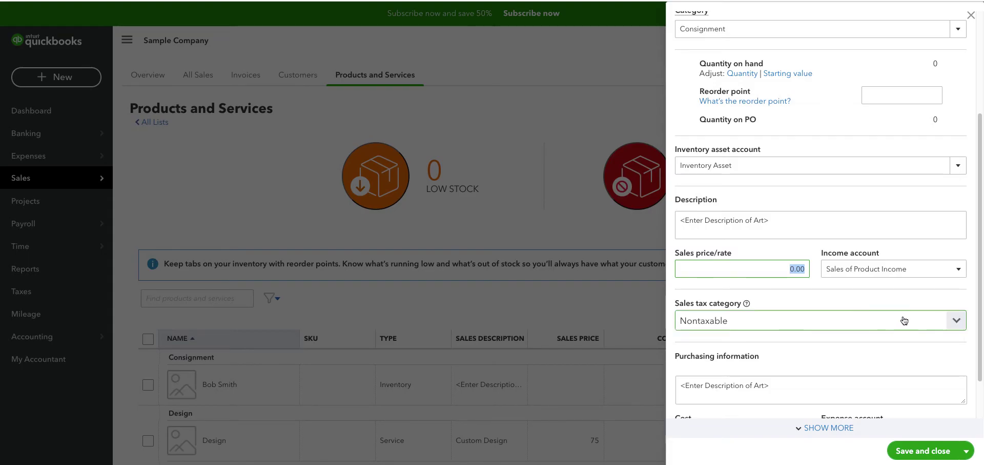
scroll(878, 327, "down", 1)
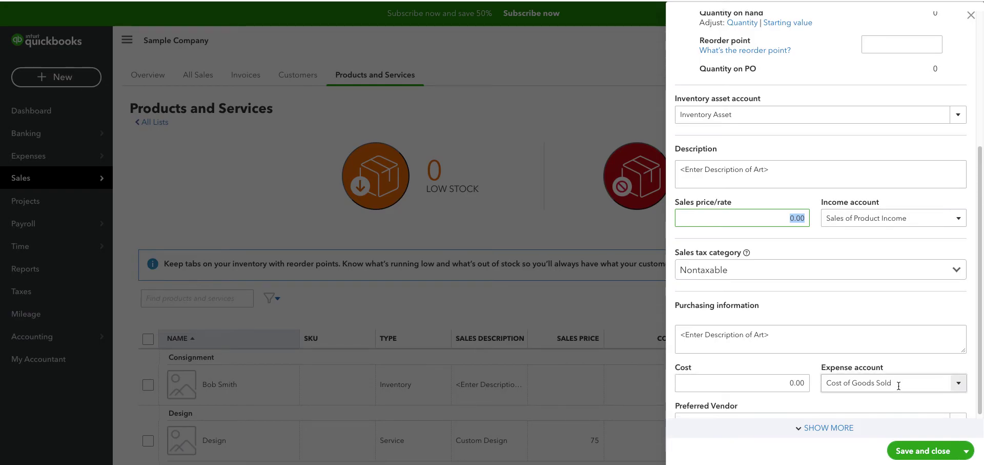
scroll(838, 385, "down", 1)
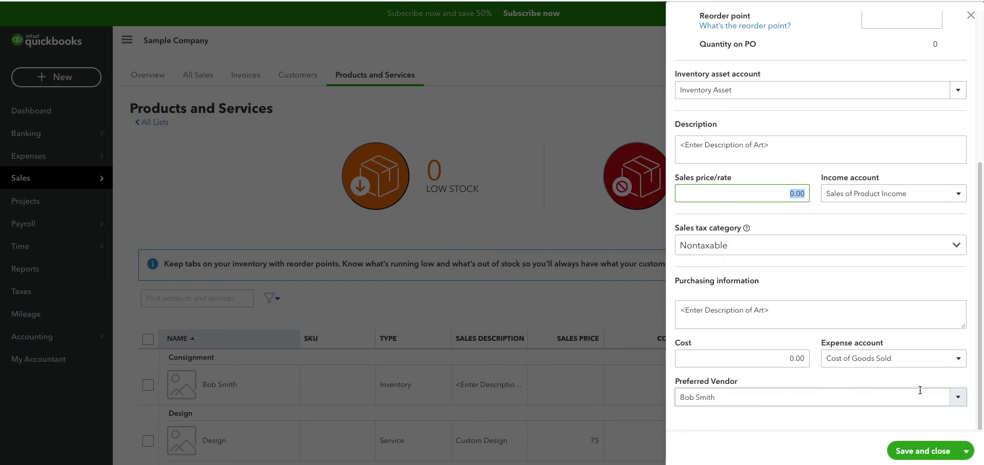
left_click(965, 399)
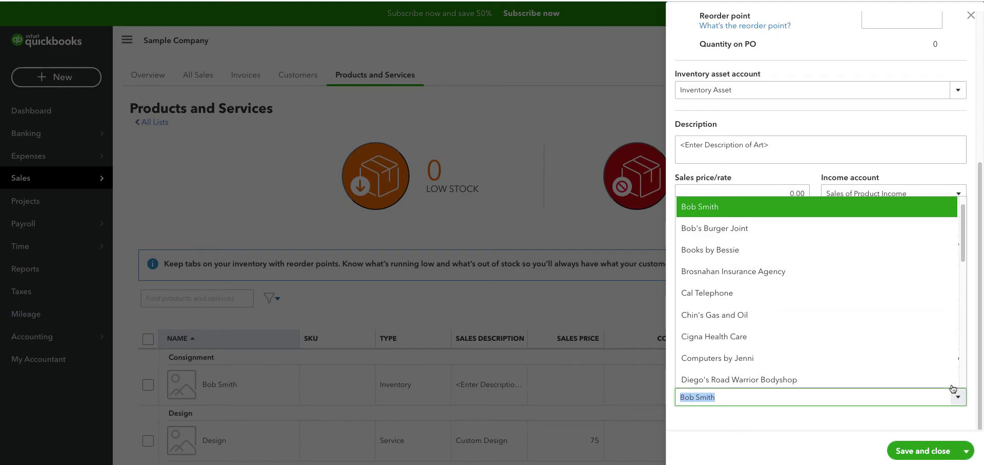
scroll(805, 272, "up", 1)
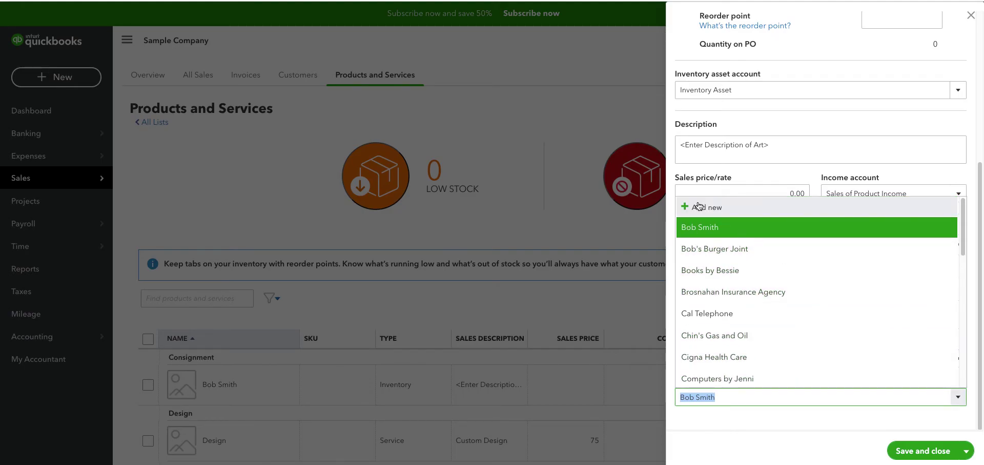
scroll(890, 136, "up", 5)
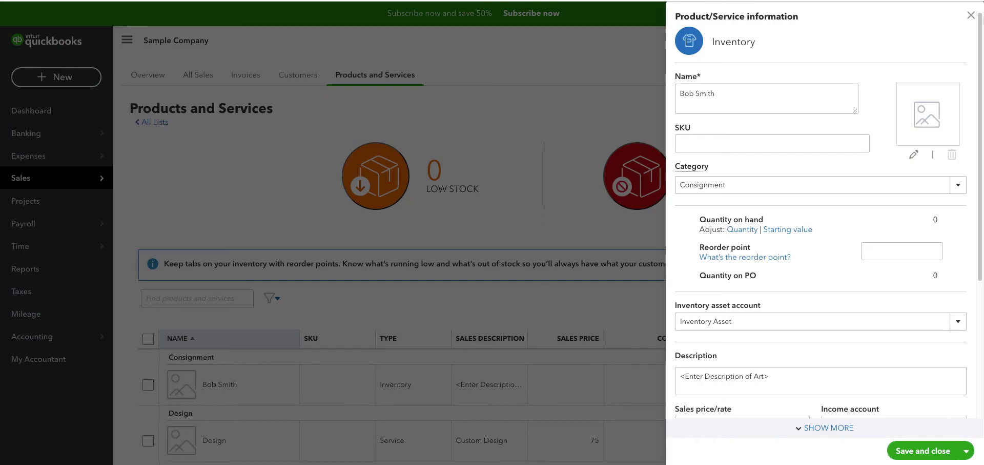
Close the item details without saving and open the recent Sales Receipt #1038 from transaction search
left_click(971, 15)
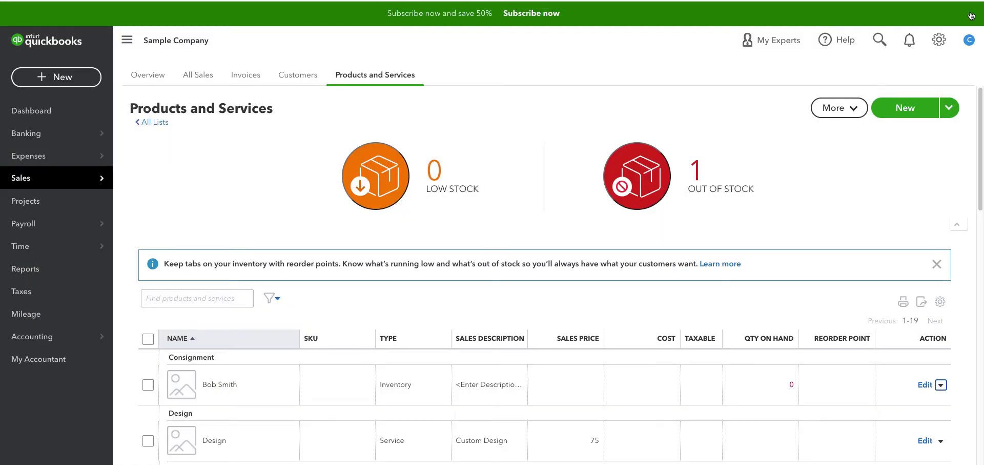
left_click(879, 44)
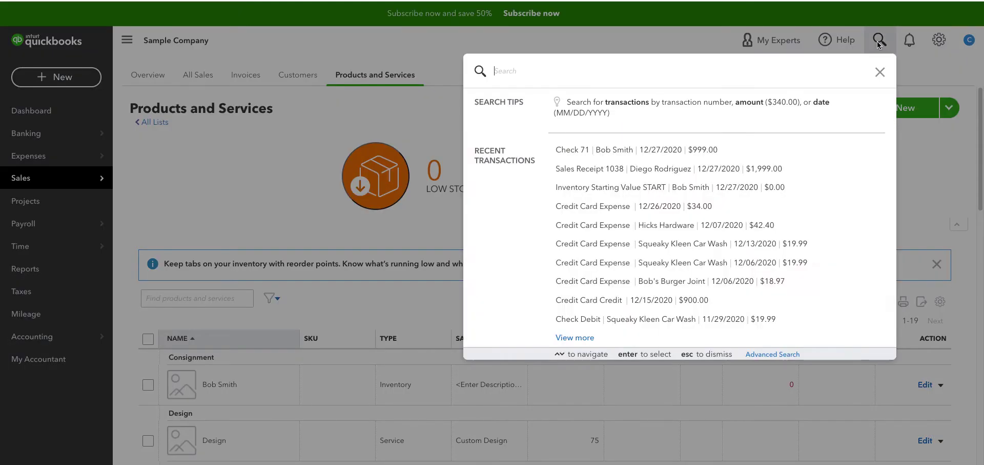
left_click(589, 169)
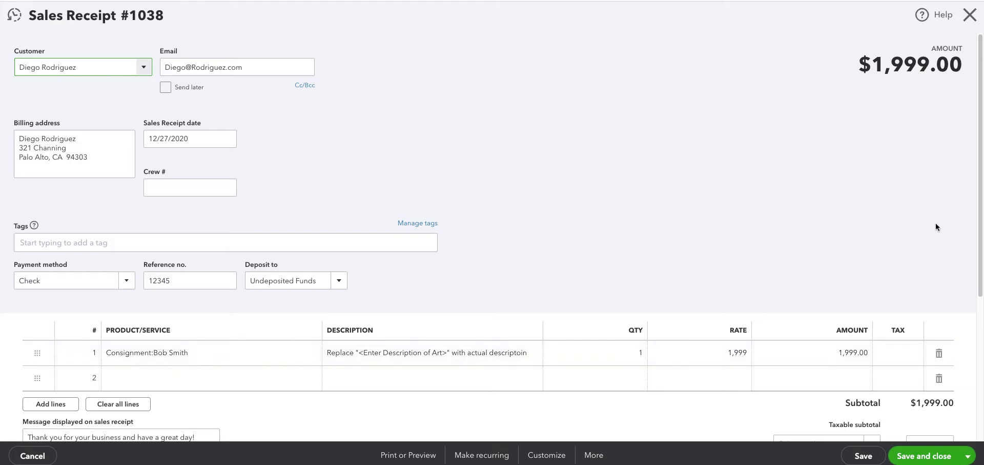
Close the sales receipt and open the recent $999.00 Check #71 from transaction search
left_click(970, 15)
left_click(891, 38)
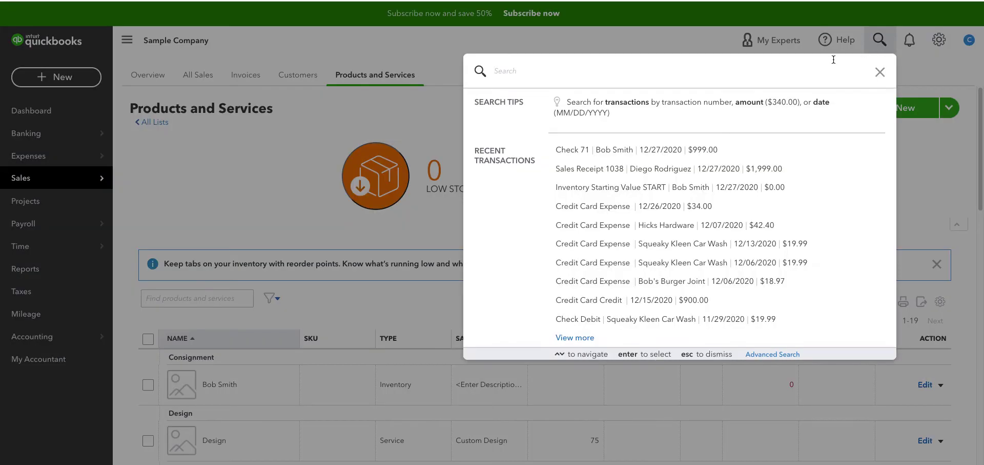
left_click(678, 155)
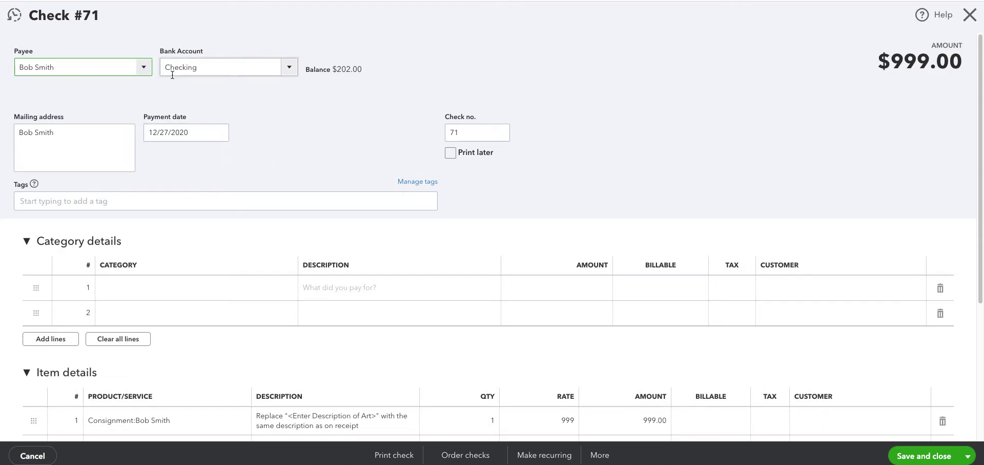
Collapse Category details, review the consignment item line's 999.00 amount, and close the check
left_click(235, 69)
scroll(226, 191, "down", 1)
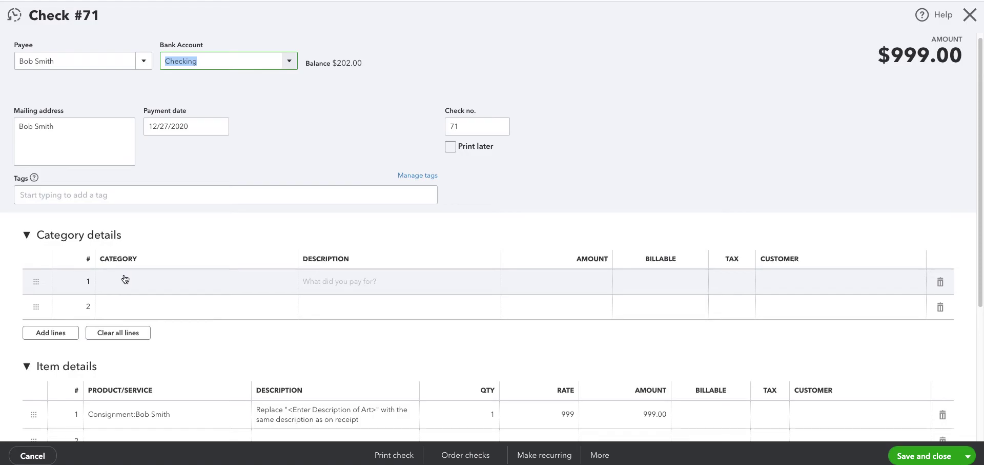
left_click(26, 236)
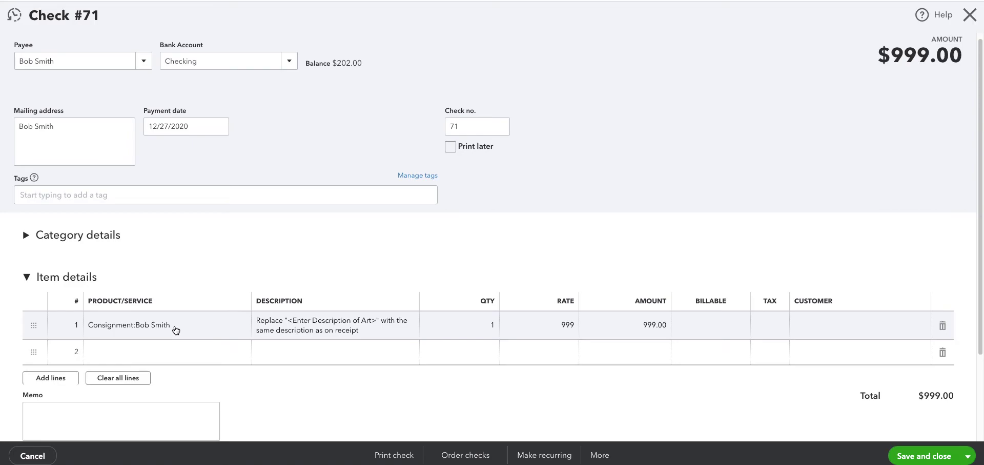
left_click(316, 326)
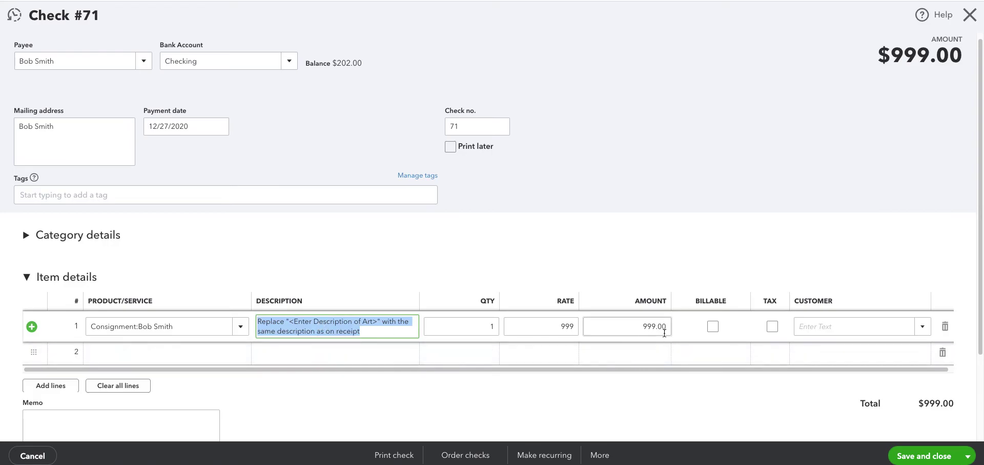
left_click(663, 330)
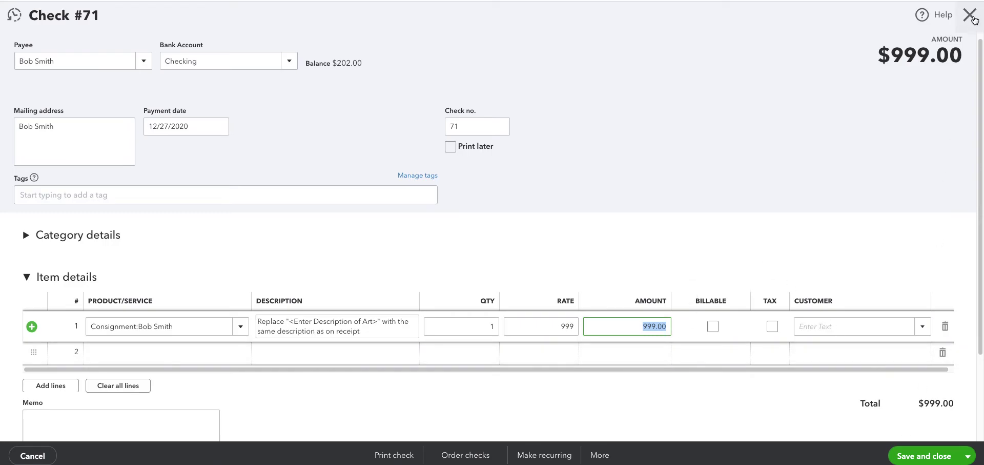
left_click(970, 16)
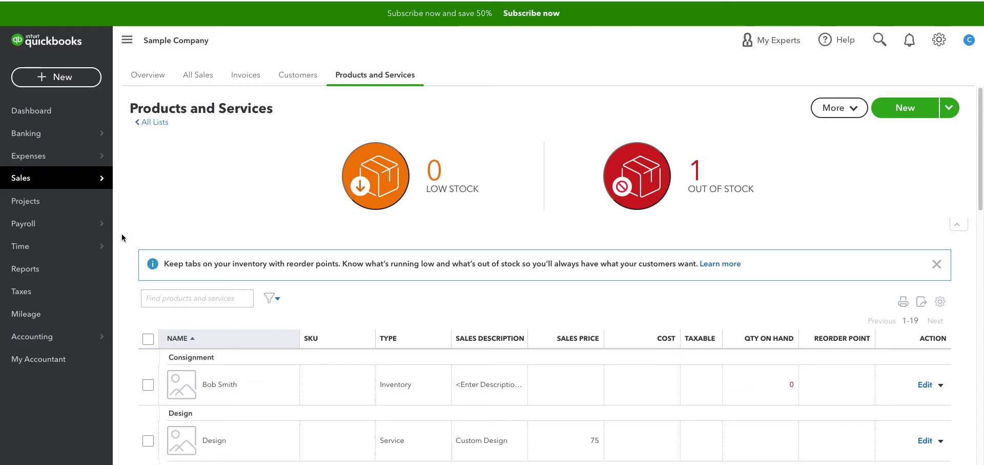
Find the Product/Service List report by searching 'produ' in Reports and open it
left_click(41, 269)
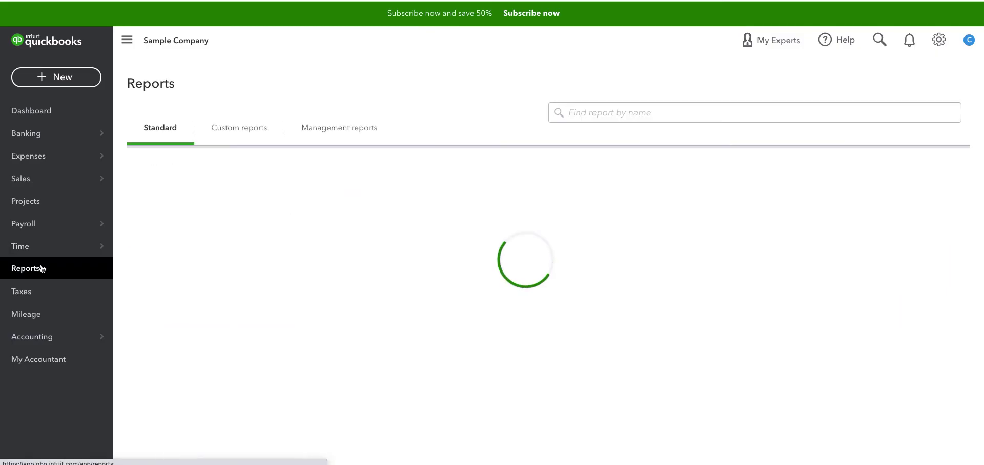
left_click(600, 109)
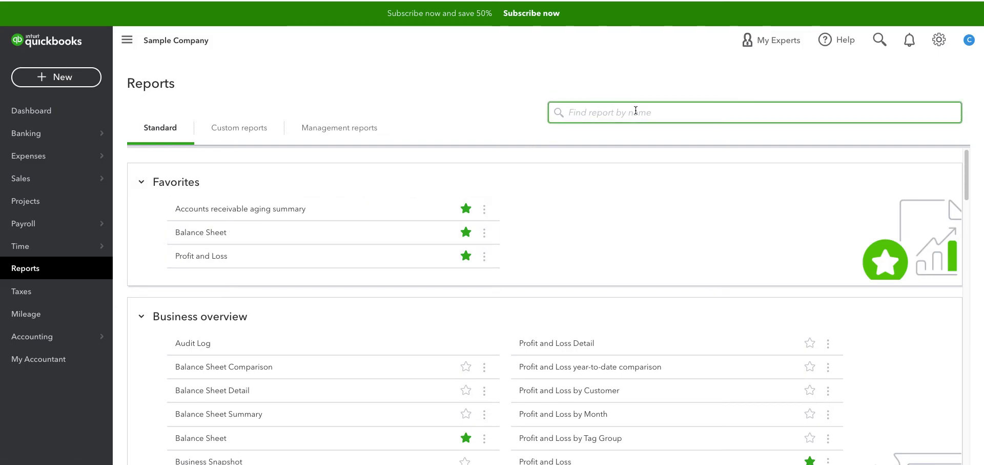
type("produ")
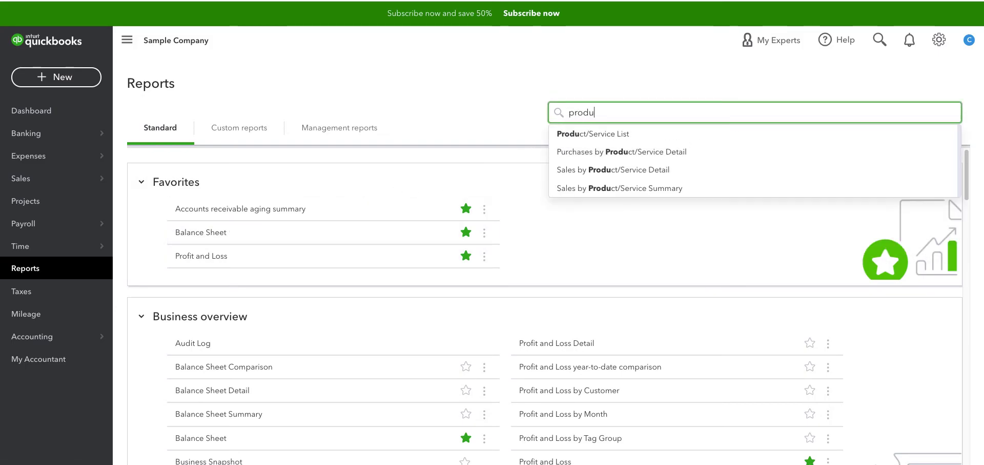
left_click(591, 134)
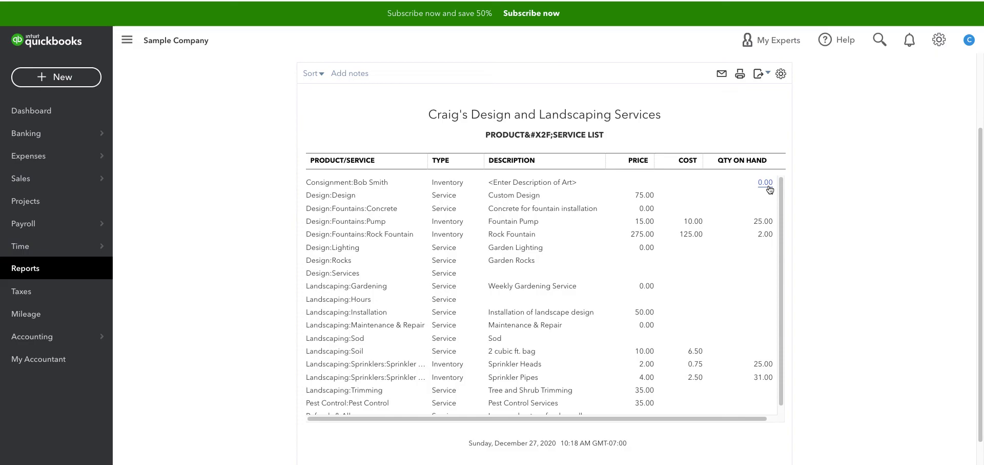
Inspect Consignment:Bob Smith's details from its 0.00 quantity on hand, then close them
left_click(769, 188)
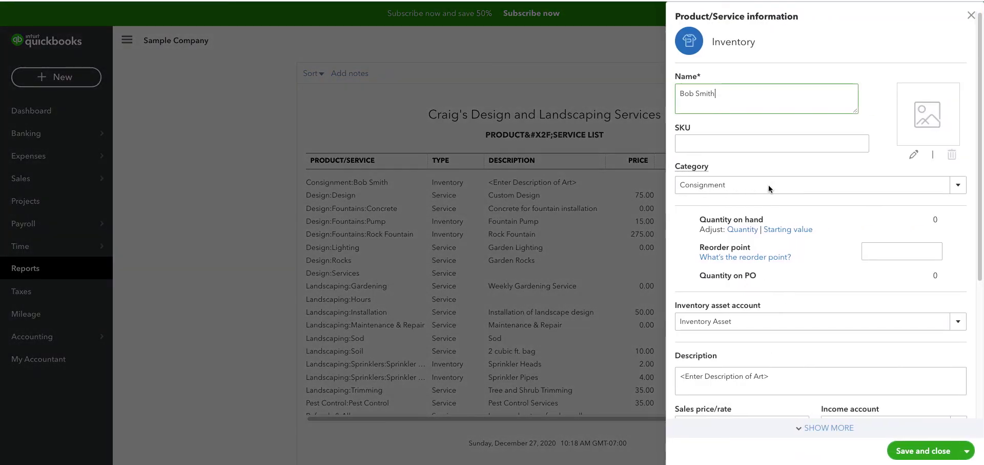
left_click(971, 15)
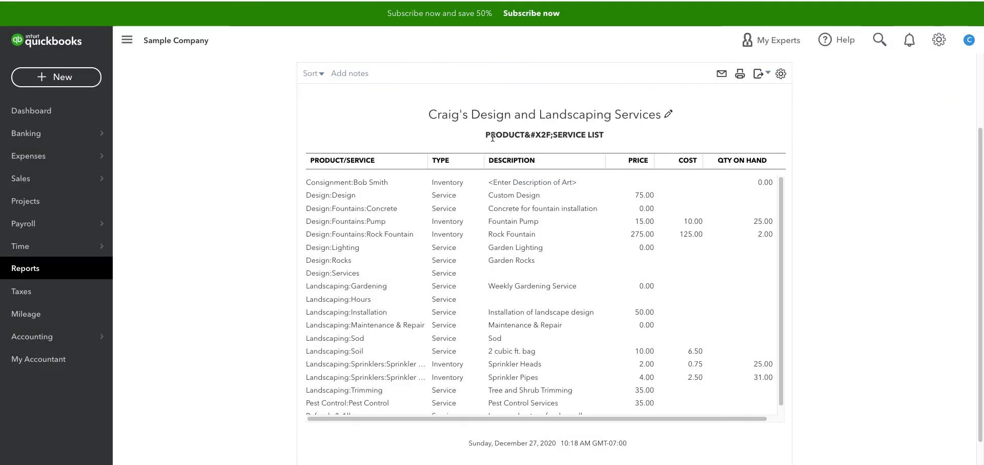
scroll(234, 112, "up", 2)
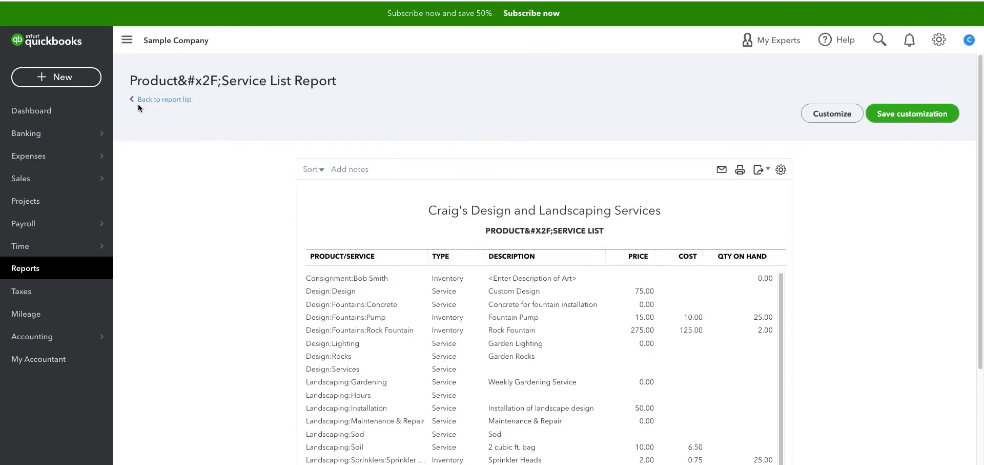
Open the Sales by Product/Service Summary report via a 'produ' search from the report list
left_click(142, 100)
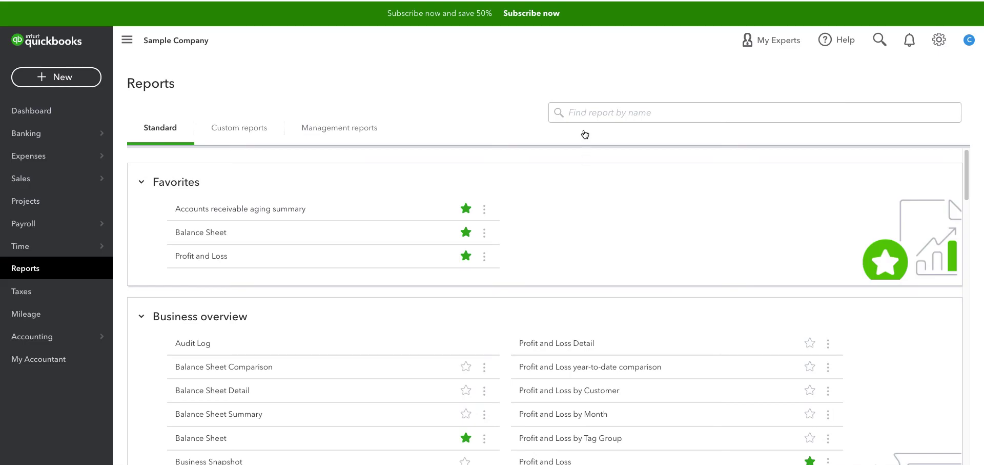
left_click(590, 113)
type("produ")
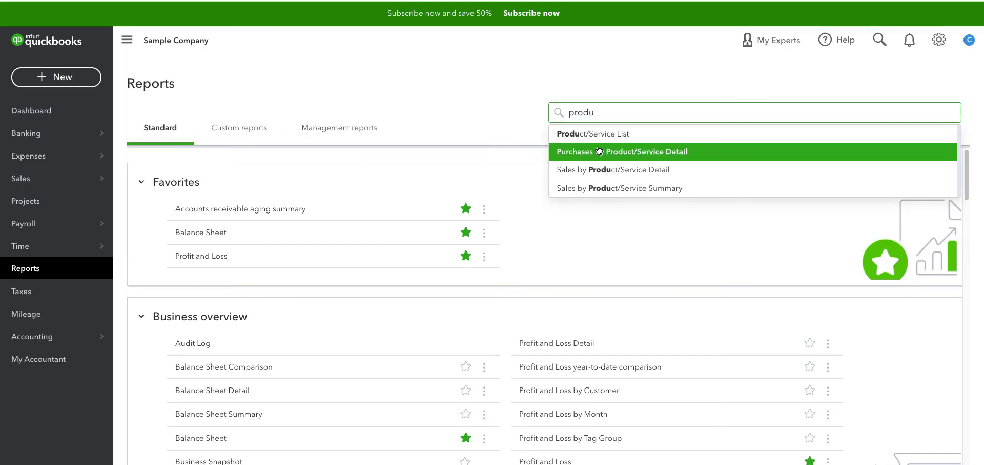
left_click(600, 189)
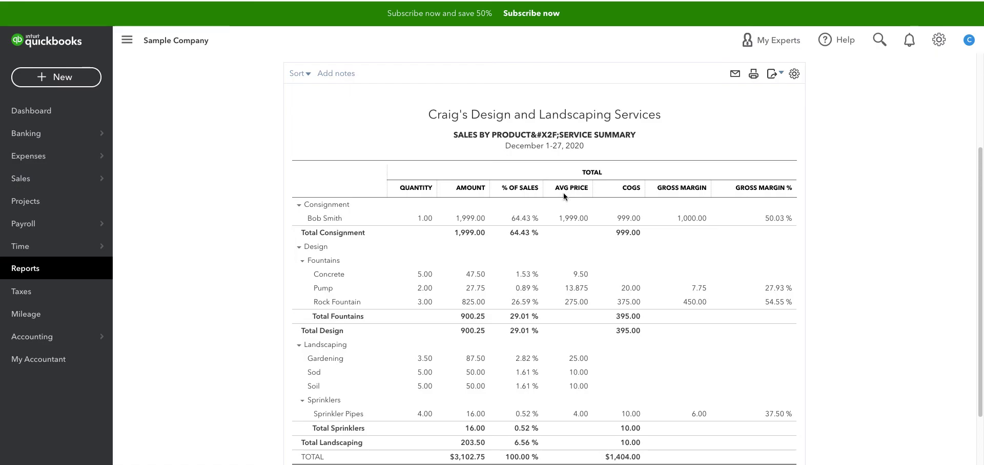